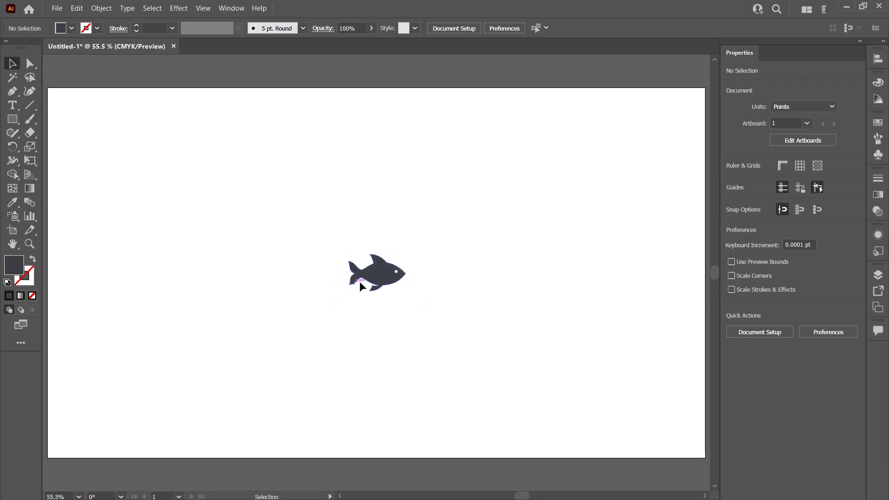
left_click_drag(385, 274, 238, 275)
left_click_drag(213, 239, 399, 292)
left_click_drag(394, 269, 440, 225)
left_click(360, 248)
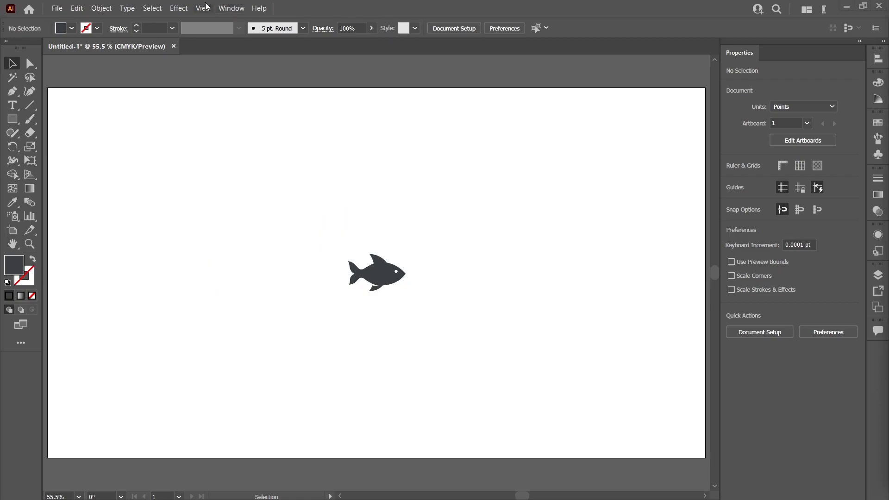
Show the pattern options settings and dock them above the Properties group
left_click(228, 12)
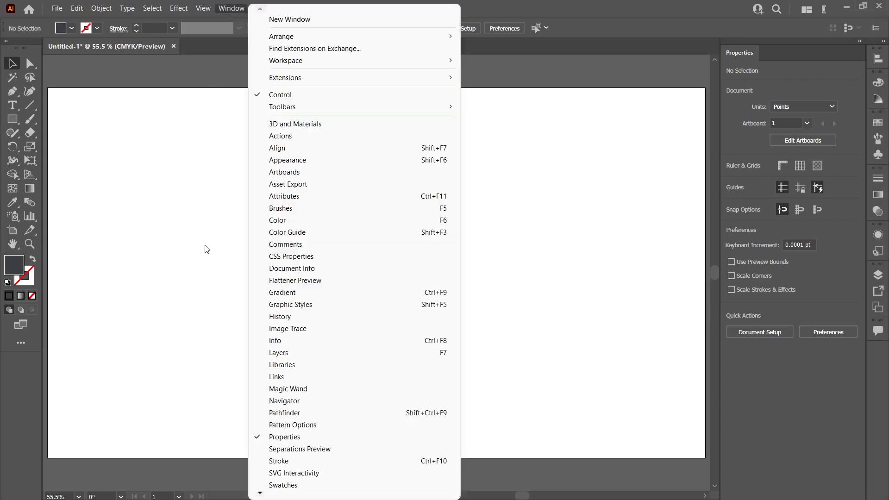
left_click(277, 426)
left_click_drag(82, 107, 839, 104)
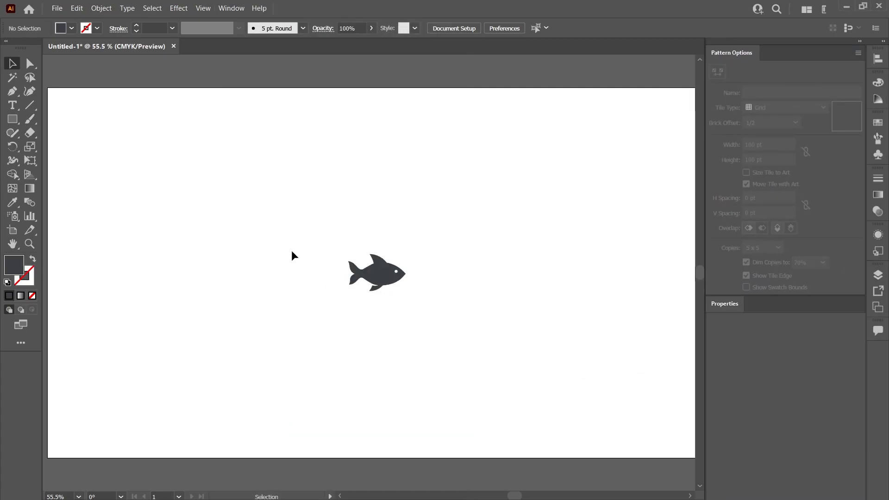
Make a new pattern from the fish artwork, and enlarge the swatch list to view its swatch before collapsing the list
left_click_drag(318, 234, 424, 308)
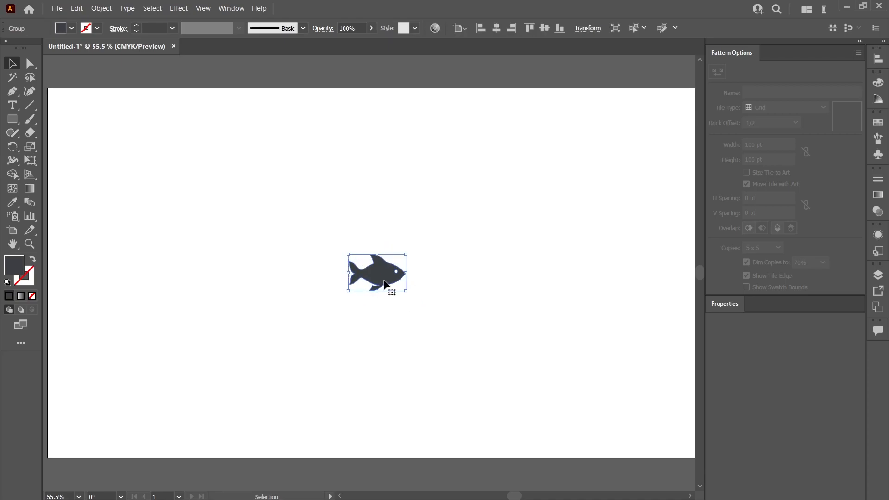
left_click(860, 54)
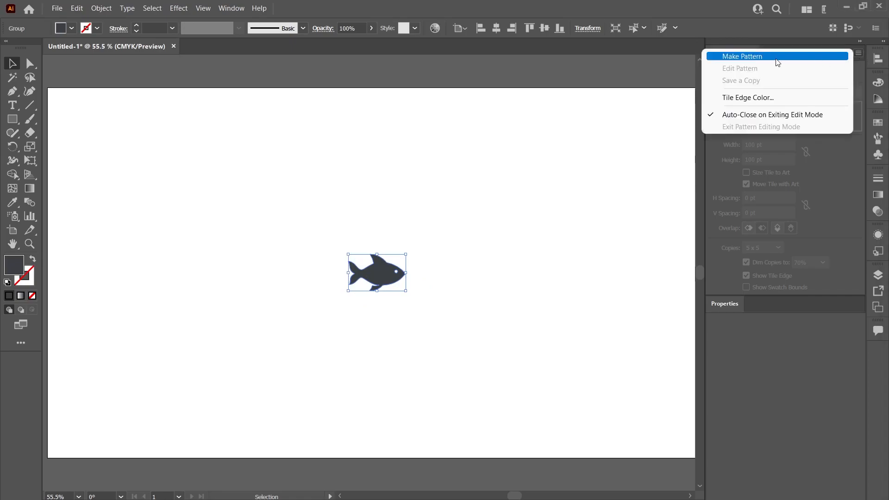
left_click(742, 57)
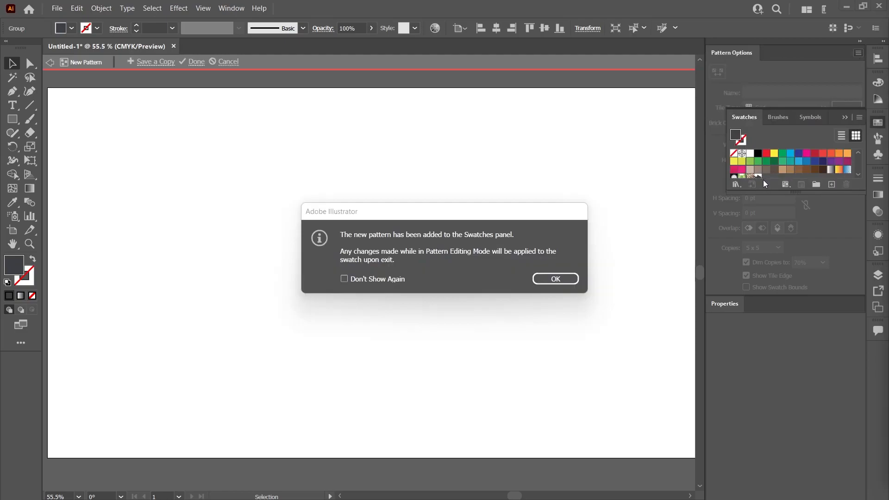
left_click(562, 276)
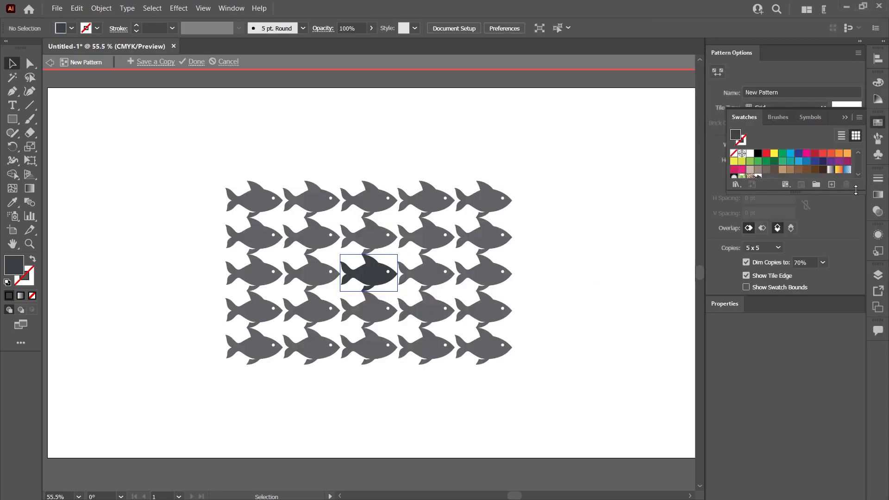
left_click_drag(857, 192, 857, 205)
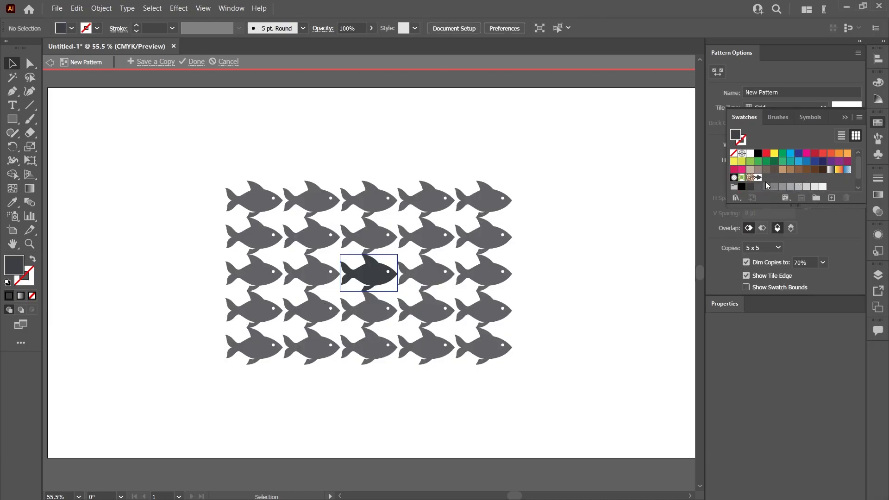
left_click(845, 118)
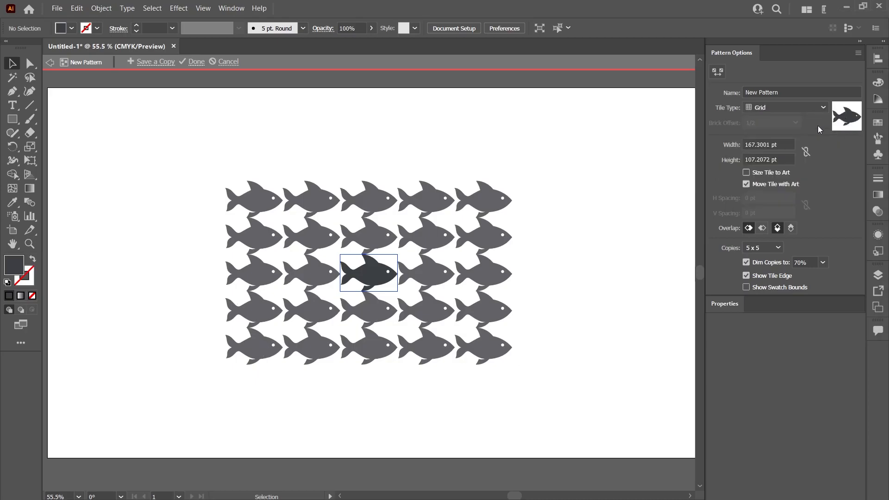
Name the new pattern "fish"
left_click(793, 91)
key("ctrl+a")
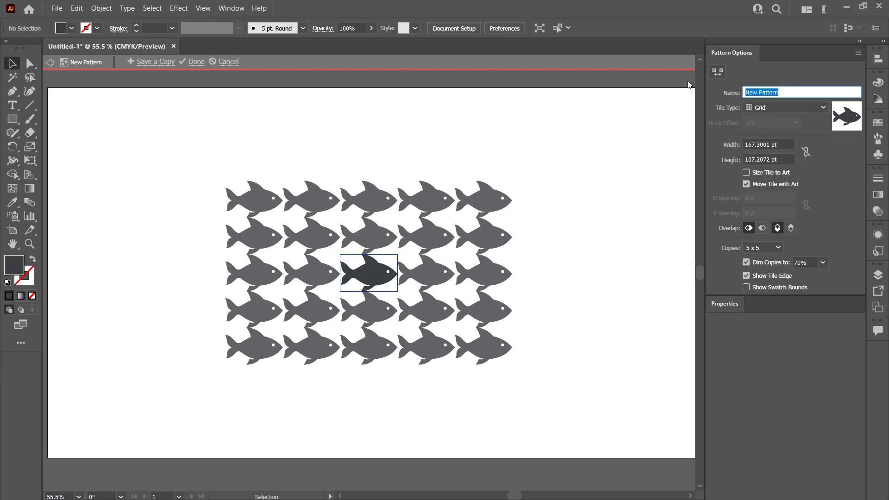
type("fish")
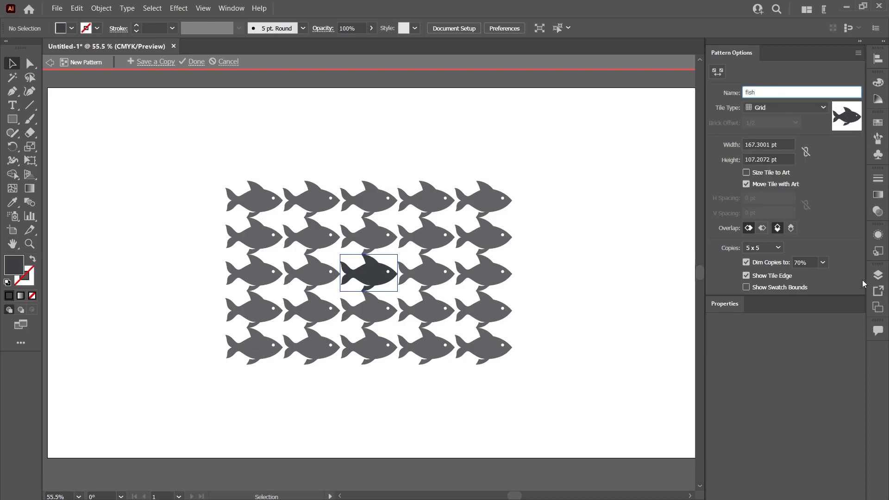
key("Return")
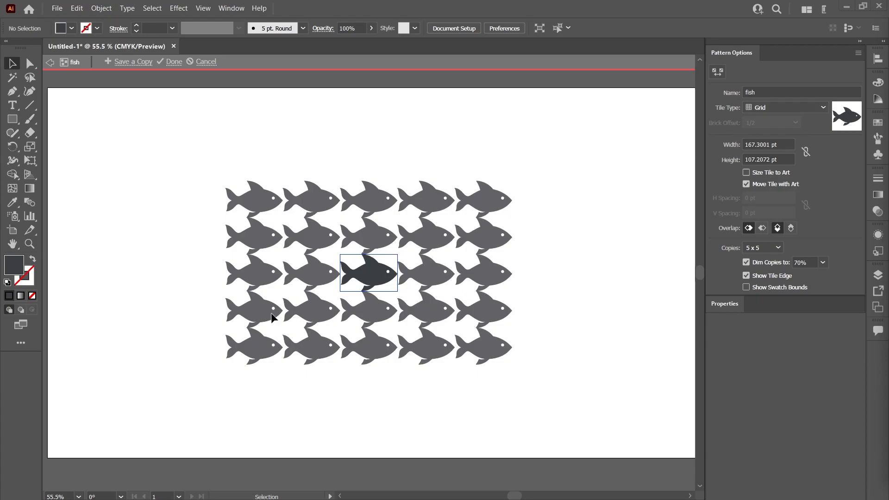
Try the Brick by Row tile type with brick offsets of 2/3, 3/4, 1/5 and 4/5, and return the offset to 1/2
left_click(771, 112)
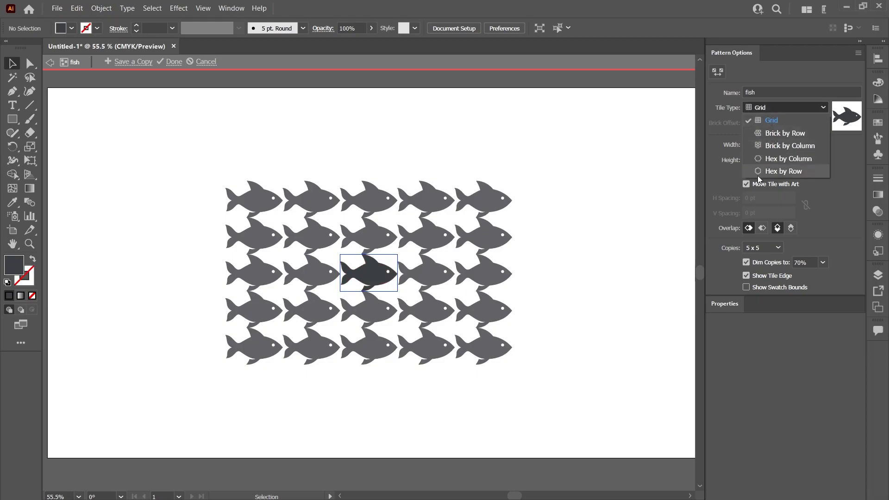
left_click(773, 136)
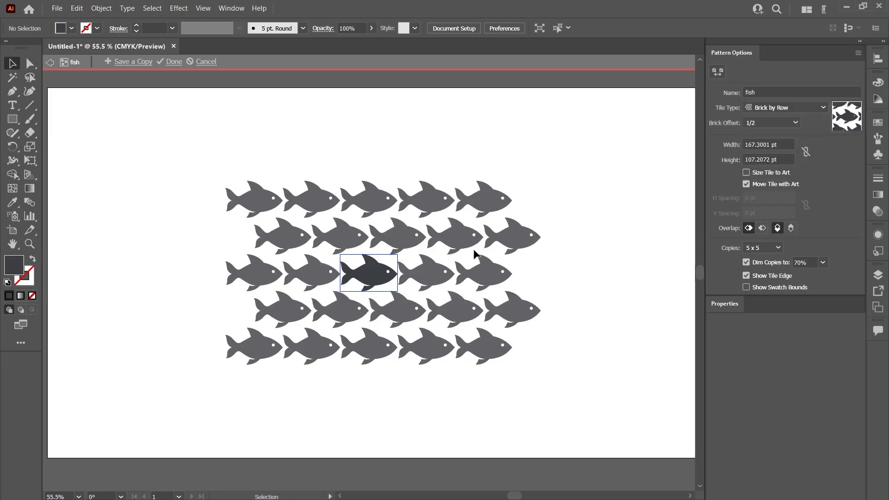
left_click(772, 123)
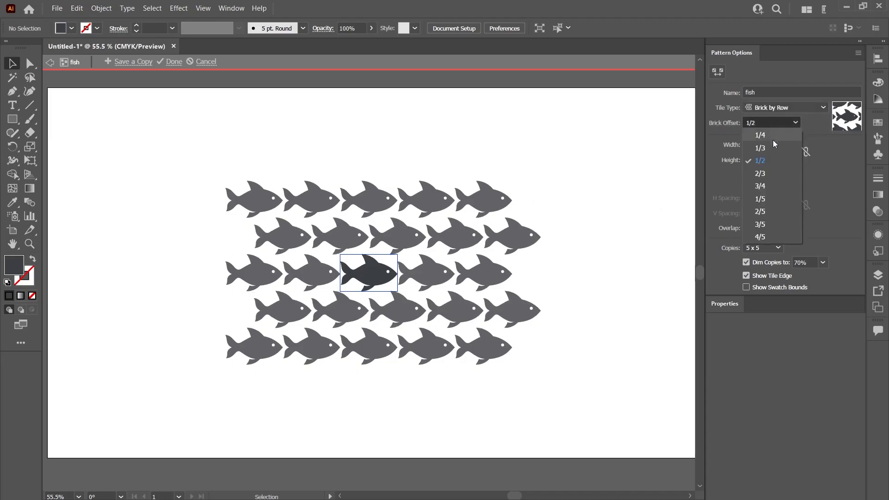
left_click(773, 173)
left_click(769, 122)
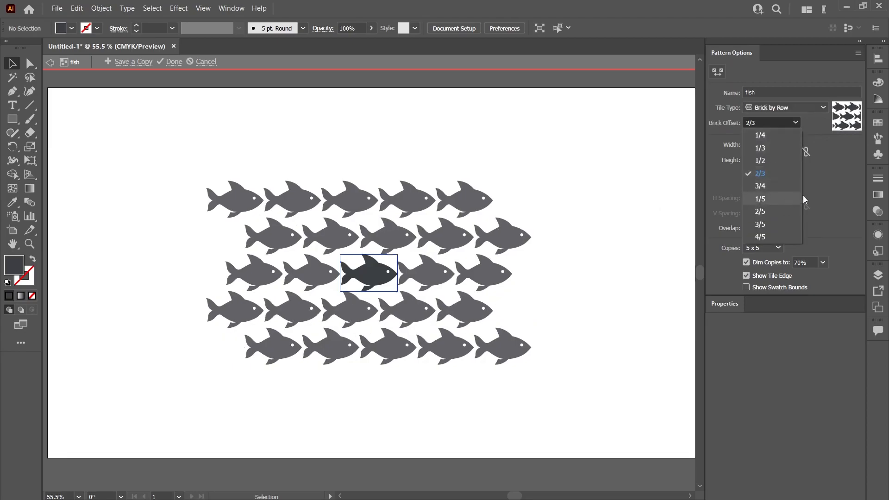
left_click(767, 186)
left_click(766, 122)
left_click(766, 199)
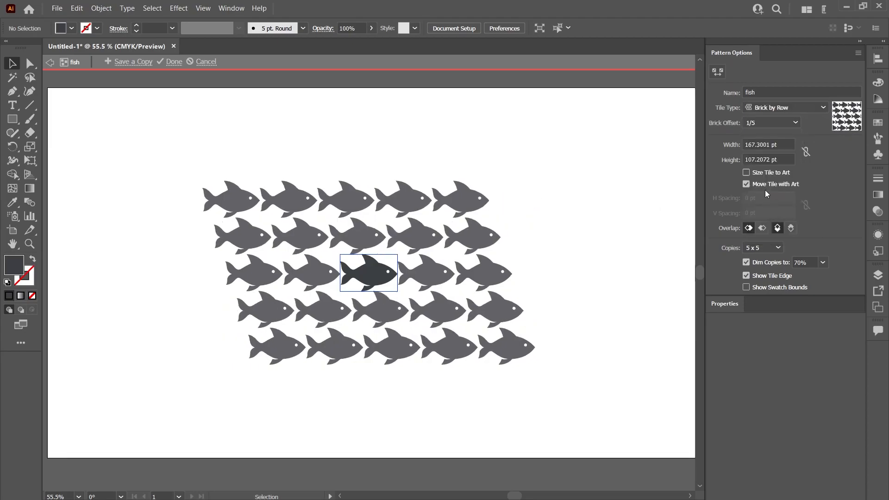
left_click(761, 125)
left_click(765, 237)
left_click(768, 123)
left_click(768, 160)
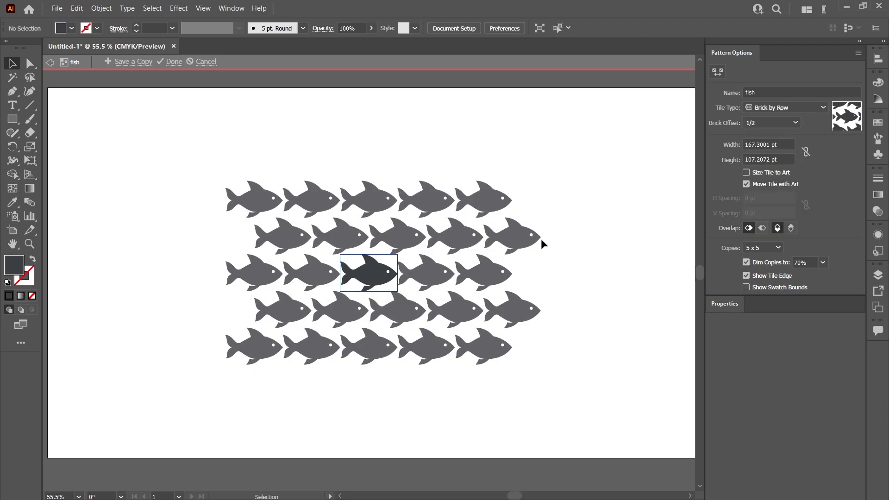
Try the Brick by Column, Hex by Column and Hex by Row tile types on the fish pattern
left_click(783, 108)
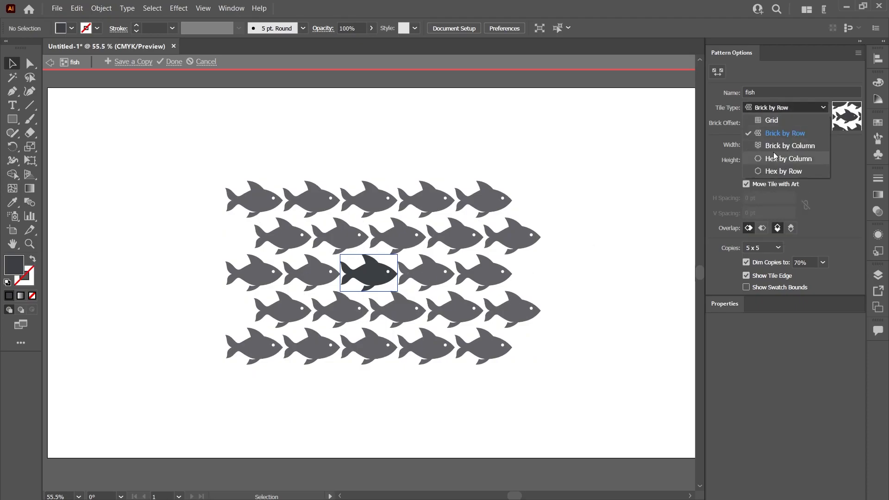
left_click(790, 149)
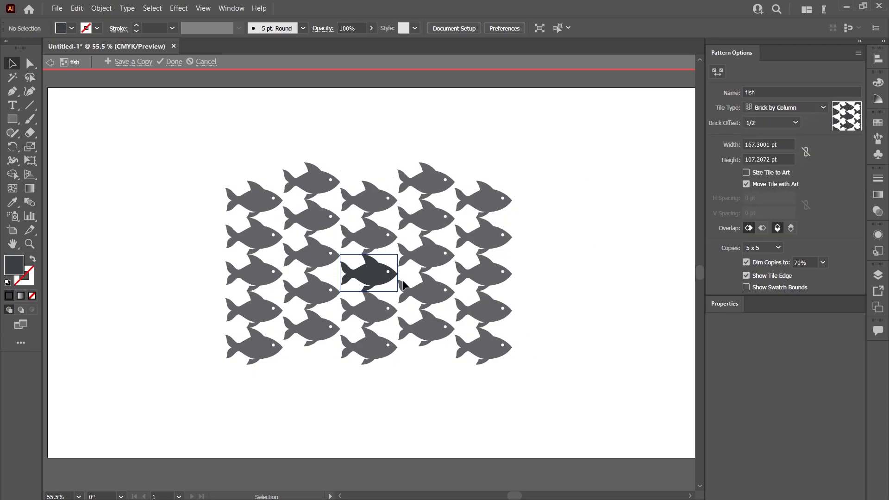
left_click(783, 107)
left_click(781, 158)
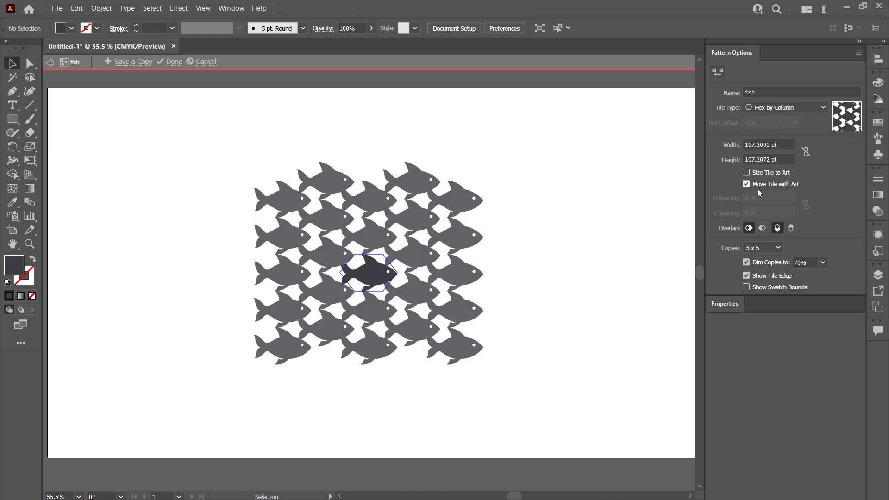
left_click(808, 109)
left_click(787, 171)
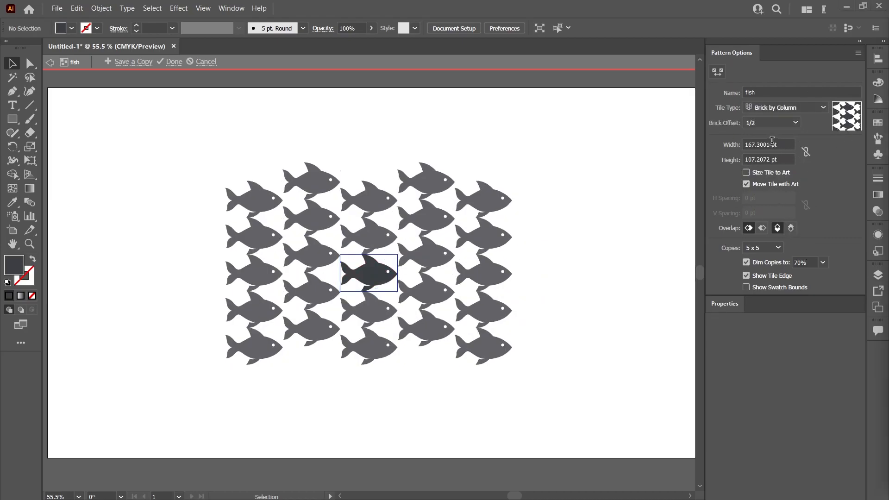
Set the pattern tile's width to 200 pt and its height to 150 pt
left_click_drag(783, 145, 744, 145)
type("200")
key("Return")
left_click_drag(787, 160, 738, 160)
type("2")
key("BackSpace")
type("150")
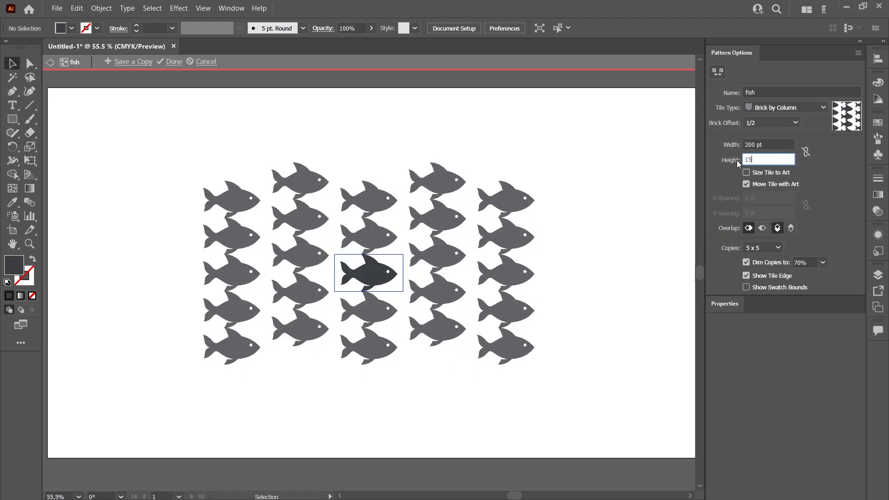
key("Return")
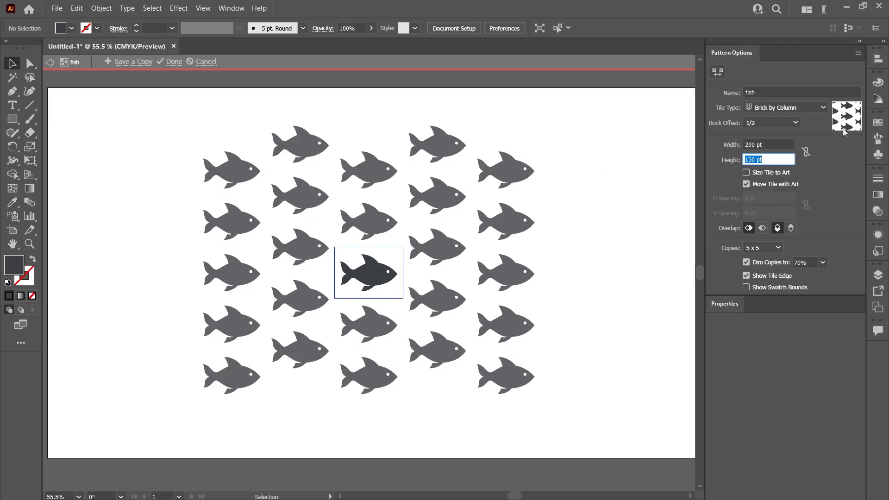
Set the tile type to Brick by Row and turn on Size Tile to Art
left_click(792, 116)
left_click(771, 153)
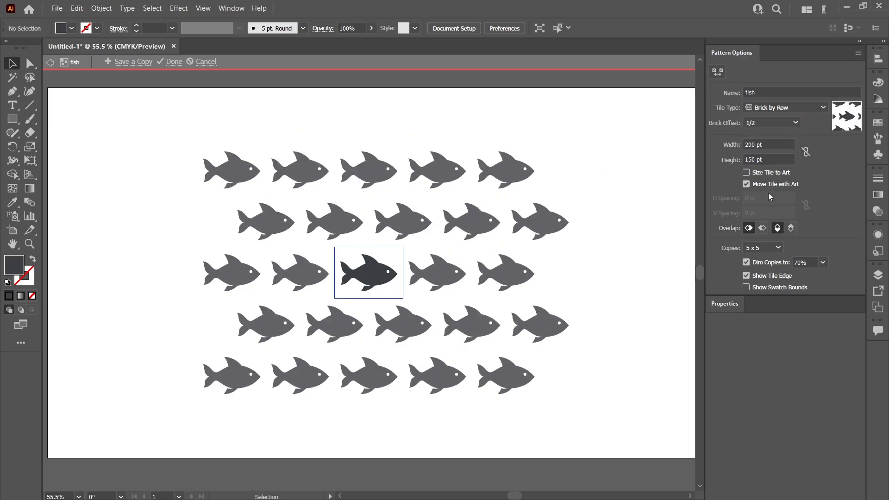
left_click(770, 174)
left_click(768, 175)
left_click(763, 173)
Try 50 pt of horizontal and vertical spacing between the tiles, and reset both spacings to 0 pt
left_click(763, 198)
type("50")
type("50")
left_click_drag(762, 212, 740, 213)
key("Return")
type("0")
key("Return")
type("0")
key("Return")
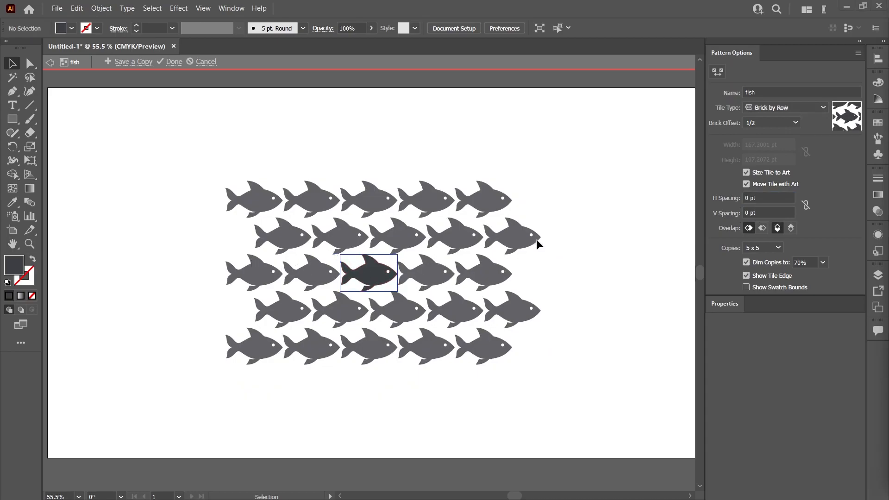
Preview the pattern with 3 x 3 and 9 x 9 copies
left_click(771, 253)
left_click(764, 272)
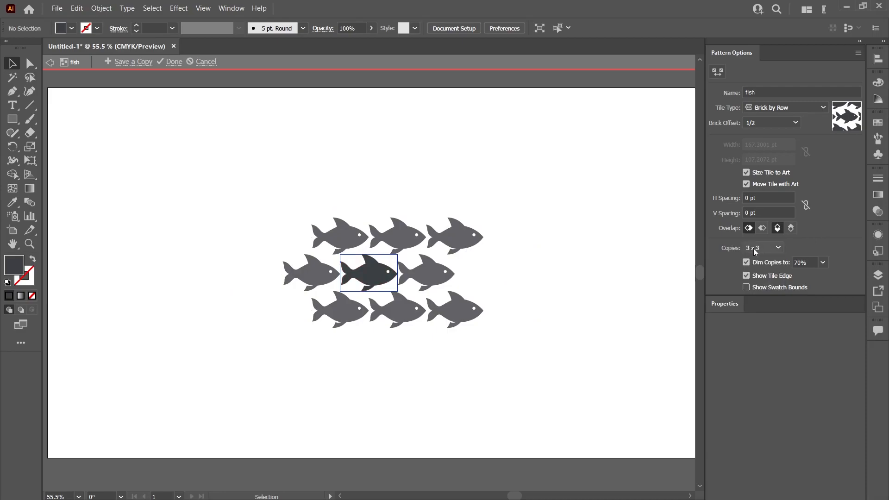
left_click(773, 250)
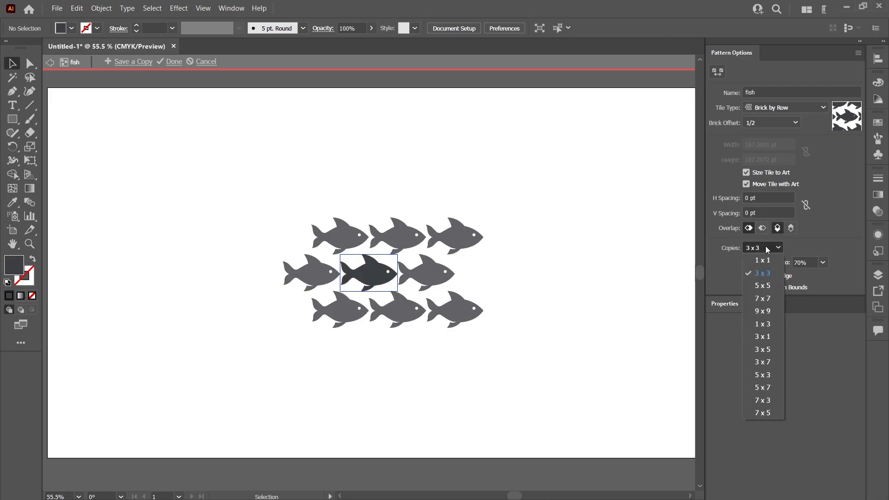
left_click(765, 311)
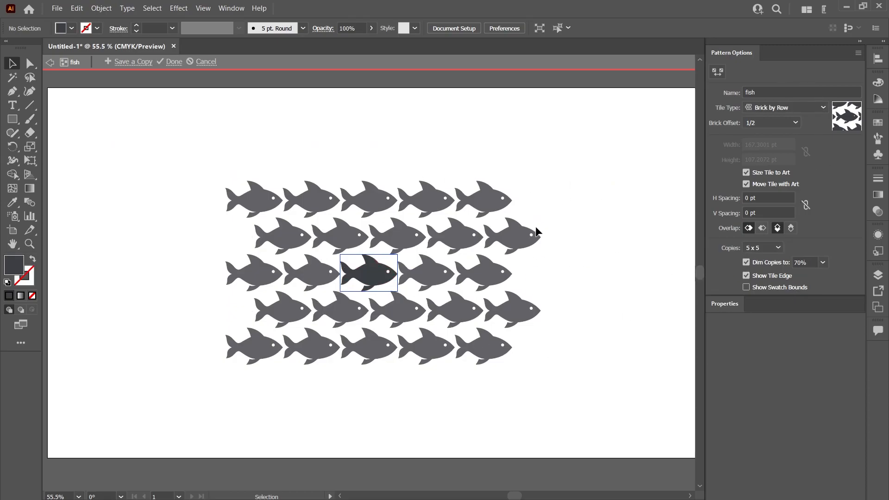
Finish editing the pattern and delete the original fish from the artboard, with the swatches displayed
left_click(174, 63)
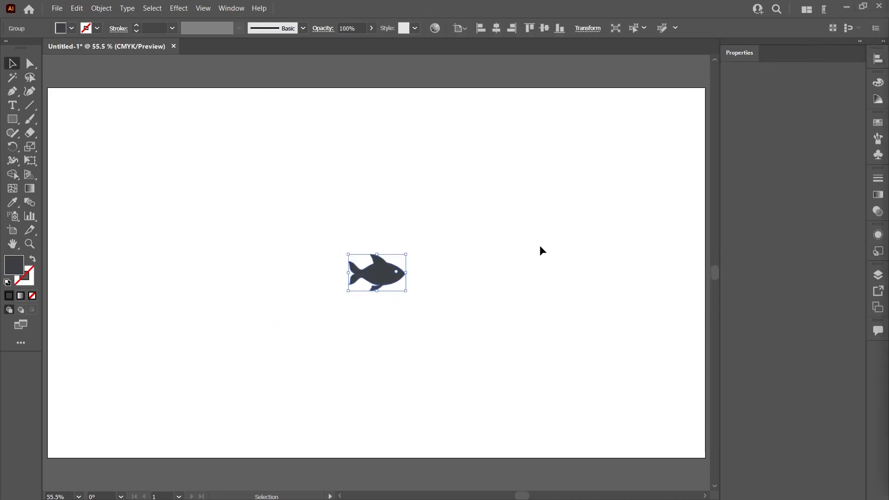
left_click(878, 123)
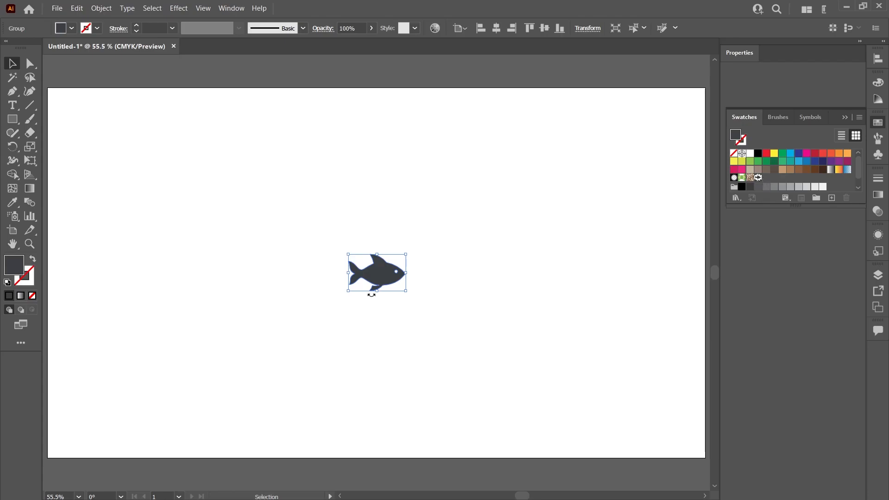
key("Delete")
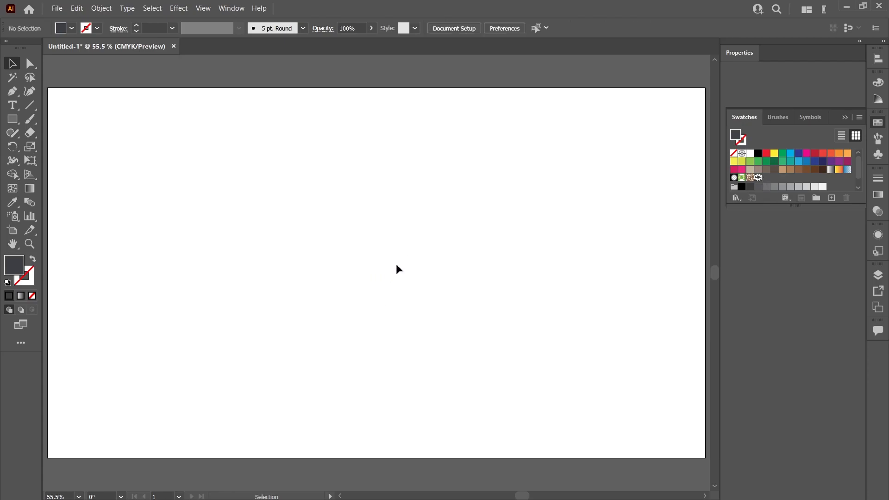
Draw a large square in the middle of the artboard, filled with the fish pattern swatch
left_click(758, 178)
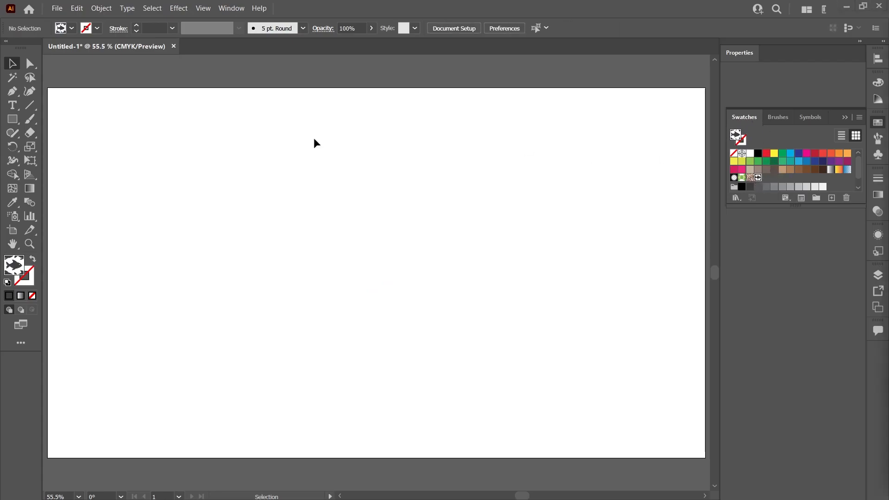
left_click(12, 119)
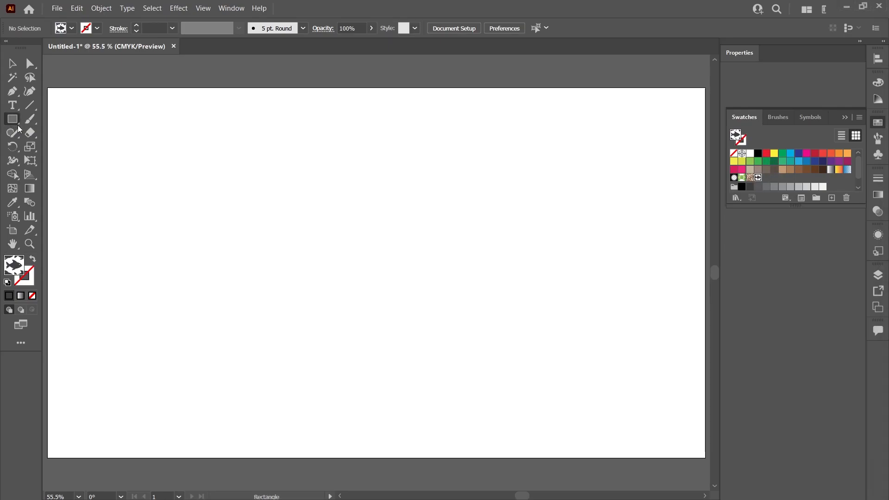
left_click_drag(178, 120, 186, 128)
left_click_drag(317, 226, 484, 425)
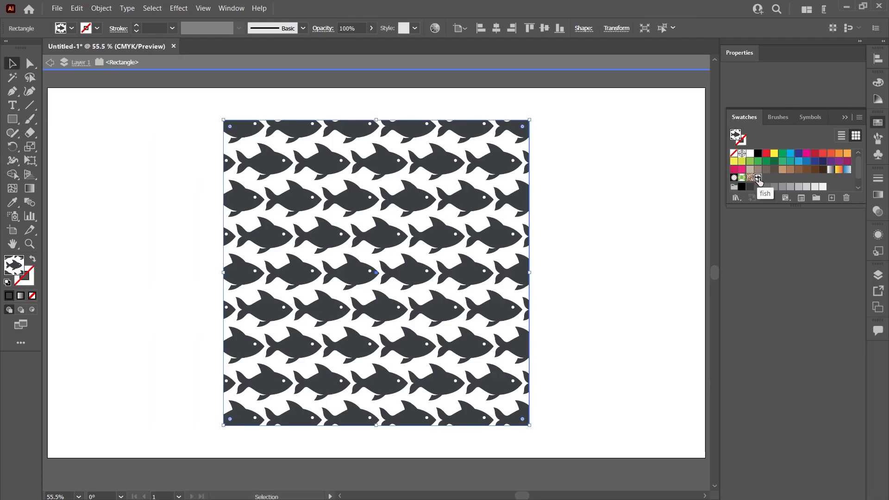
Reopen the fish pattern swatch for editing, set its horizontal and vertical spacing to 50 pt, and finish editing
double_click(757, 178)
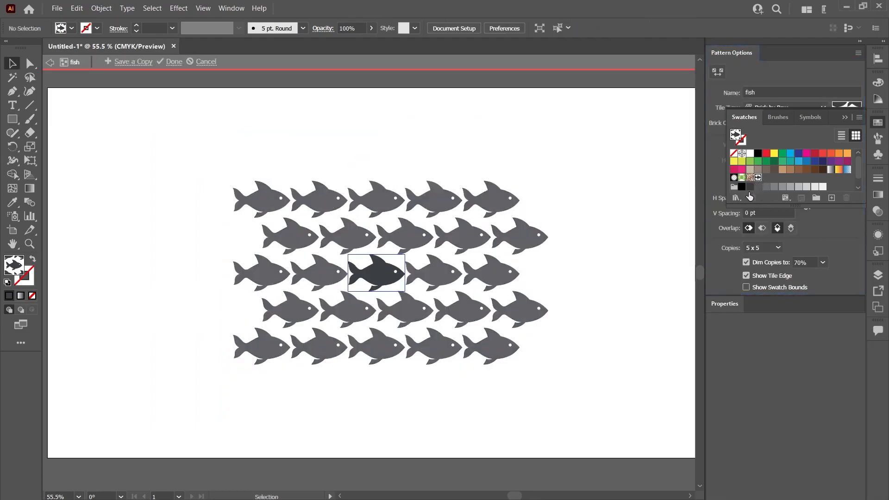
left_click(753, 224)
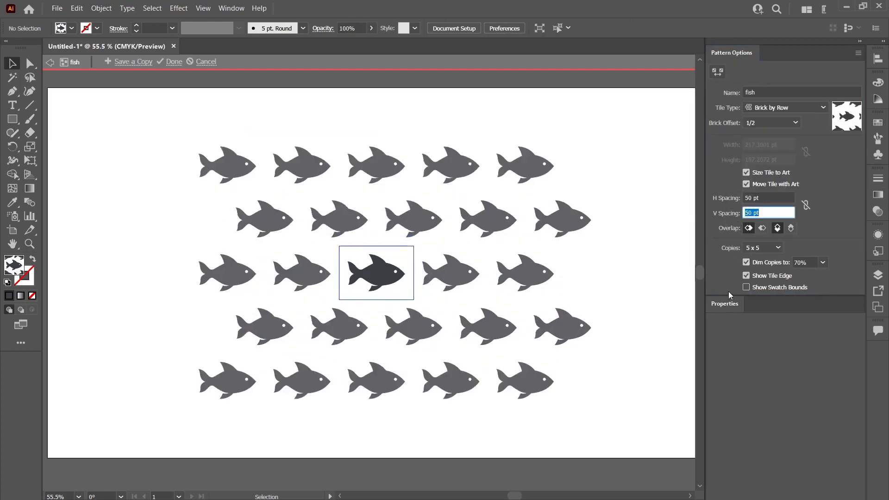
left_click(724, 267)
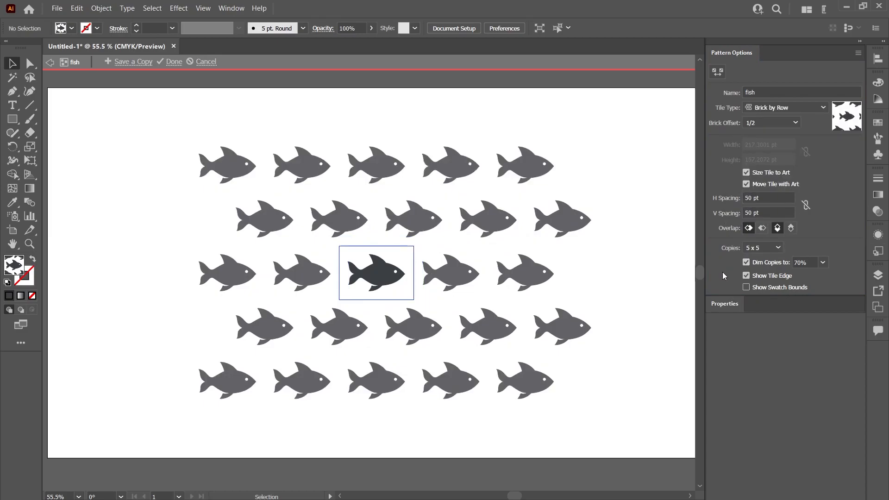
left_click(175, 63)
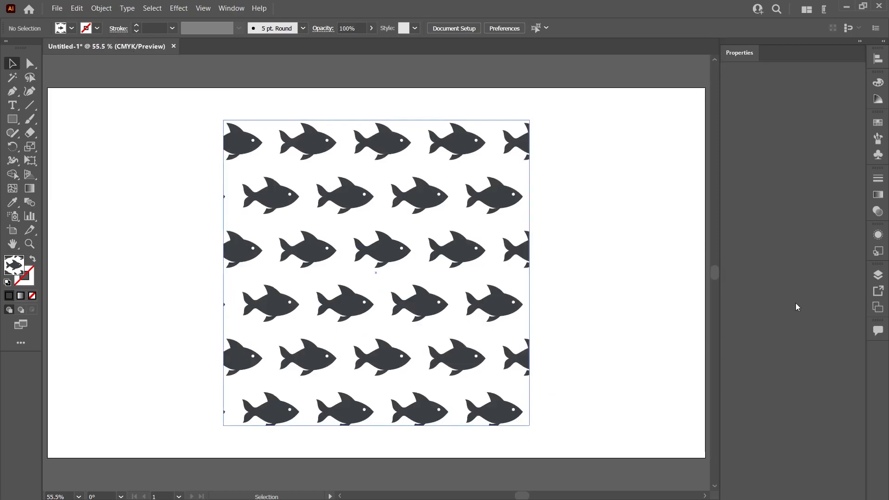
Enlarge the pattern-filled square to cover the artboard and save it for web as fish.png in PNG-24 format with transparency
double_click(358, 303)
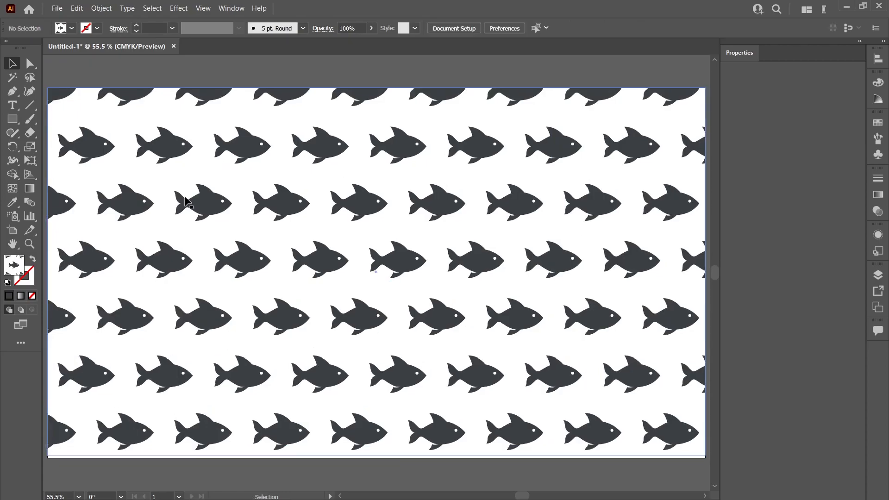
key("ctrl+alt+shift+s")
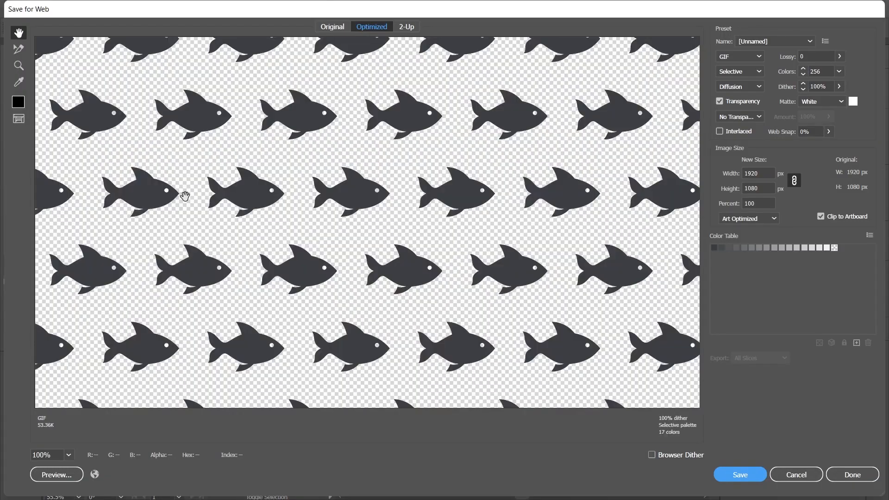
left_click(734, 58)
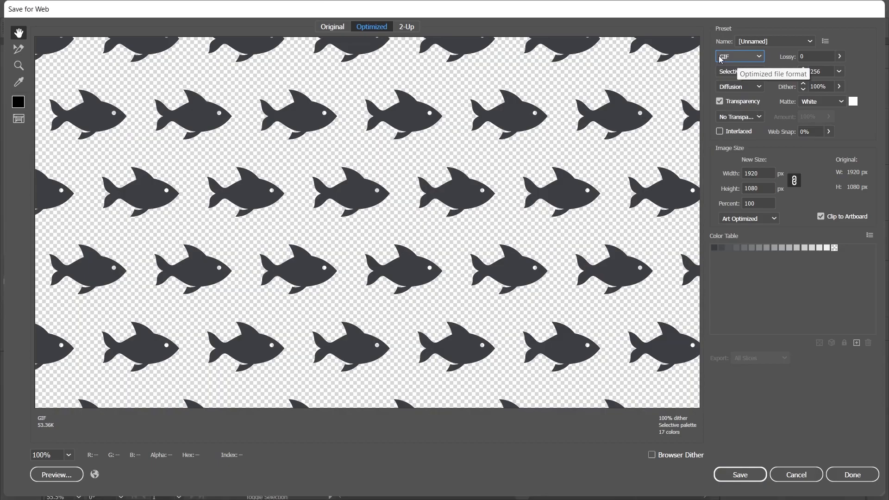
left_click(741, 107)
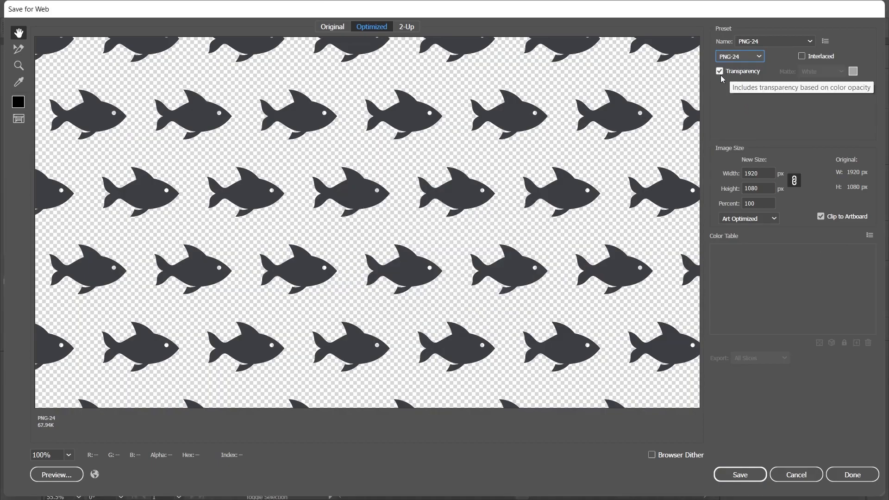
key("Return")
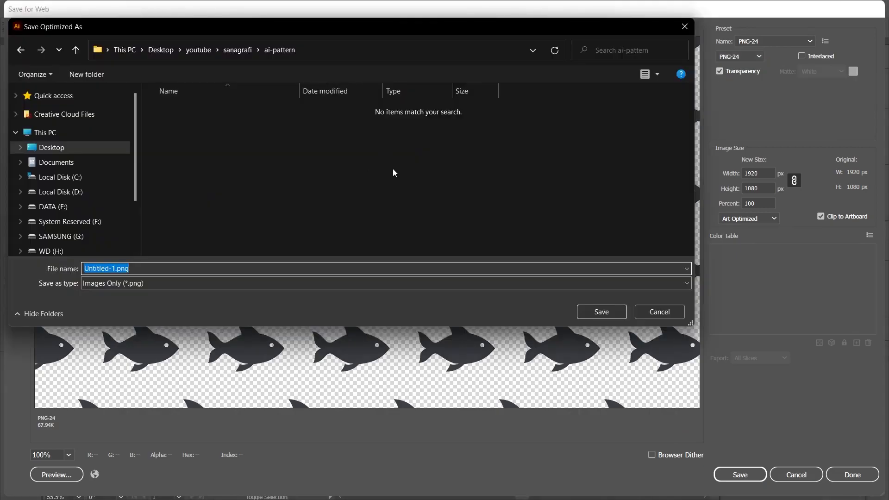
key("Return")
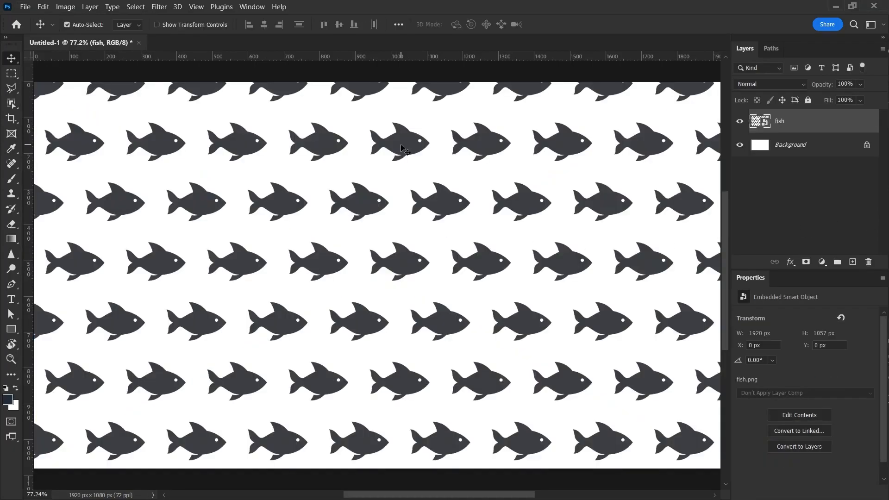
In Photoshop, hide the Background layer to check the transparency behind the fish image, and show it again
left_click(788, 150)
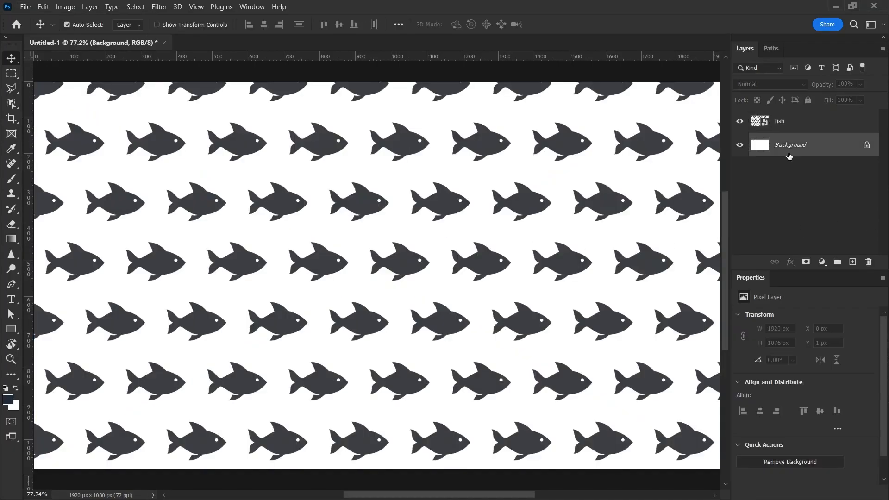
left_click(741, 146)
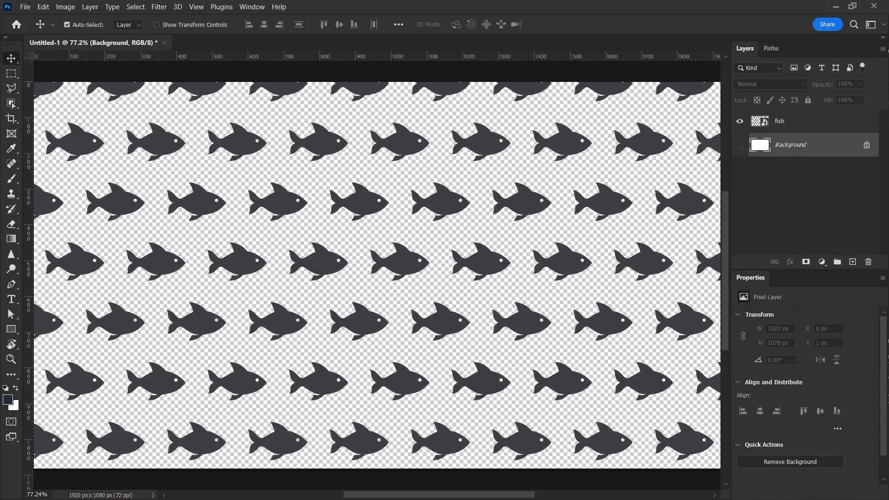
left_click(739, 145)
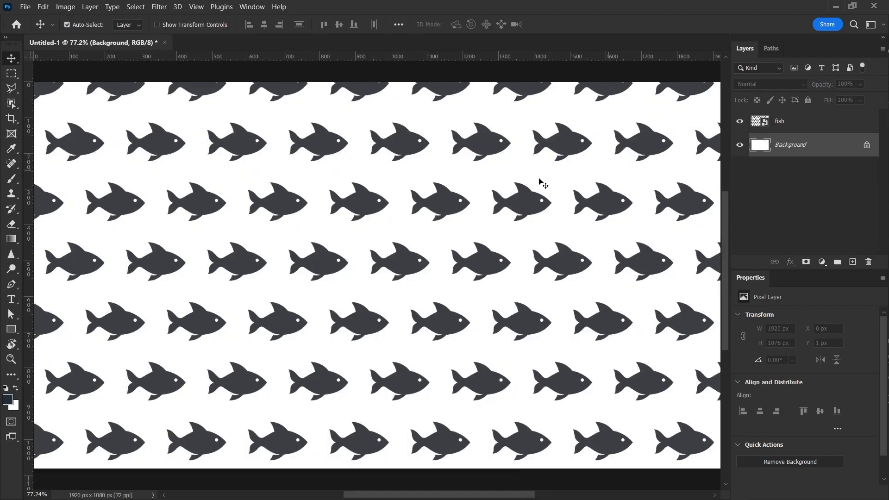
Turn the Background layer black and apply a Color Overlay of #dffc1f to the fish layer
key("i")
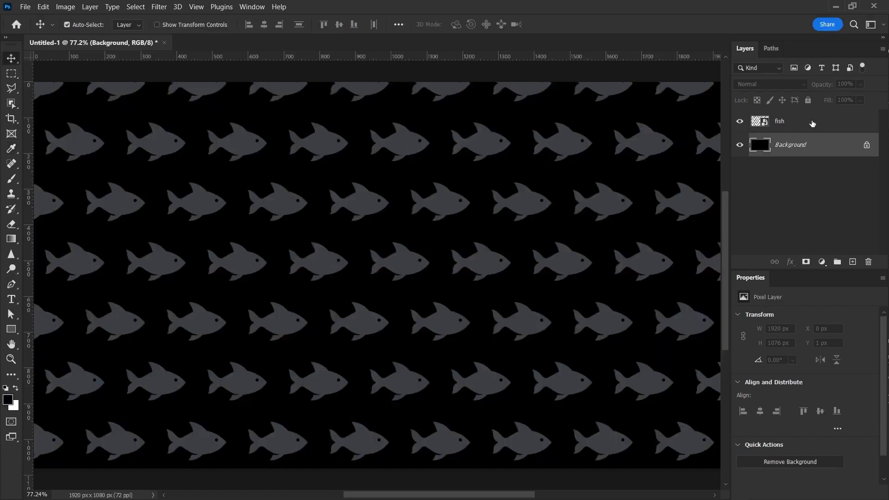
left_click(811, 126)
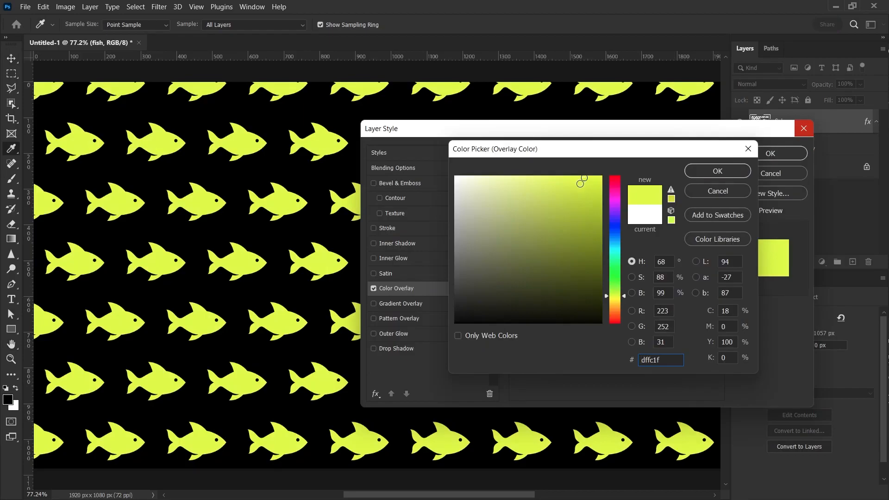
key("Return")
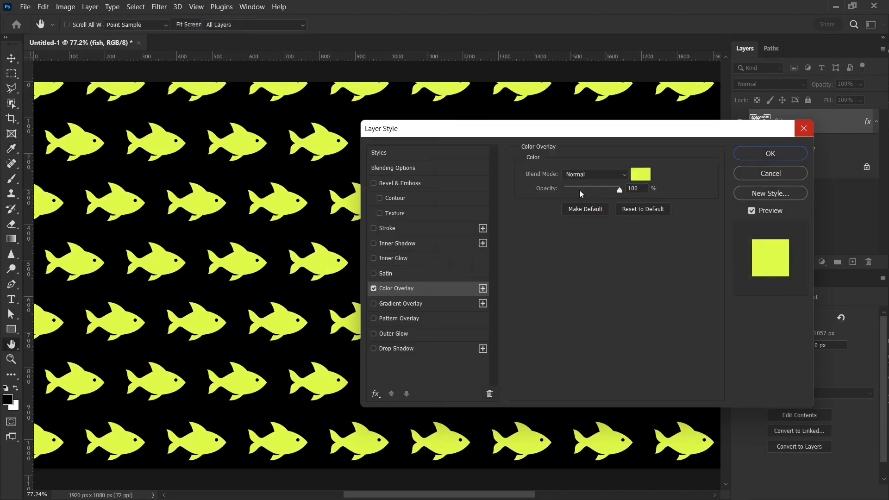
key("Return")
Try 10% opacity on the fish layer, restore it to full opacity, and switch back to Illustrator
key("1")
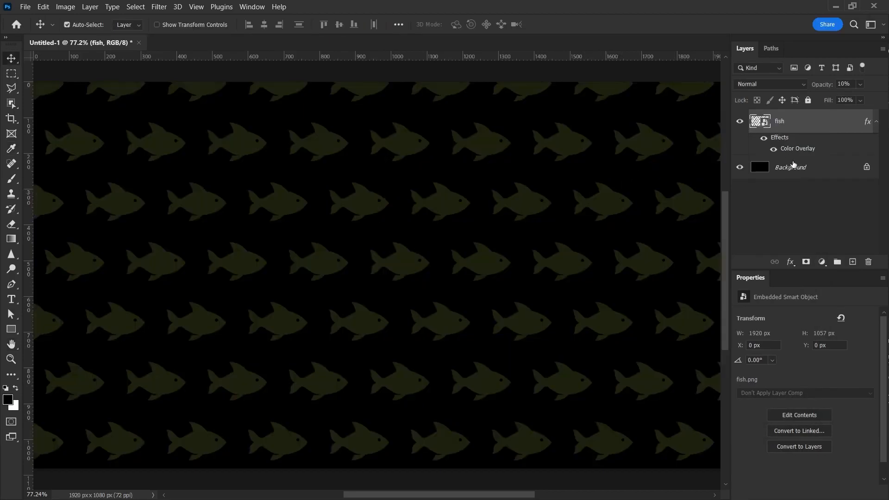
scroll(406, 266, "down", 5)
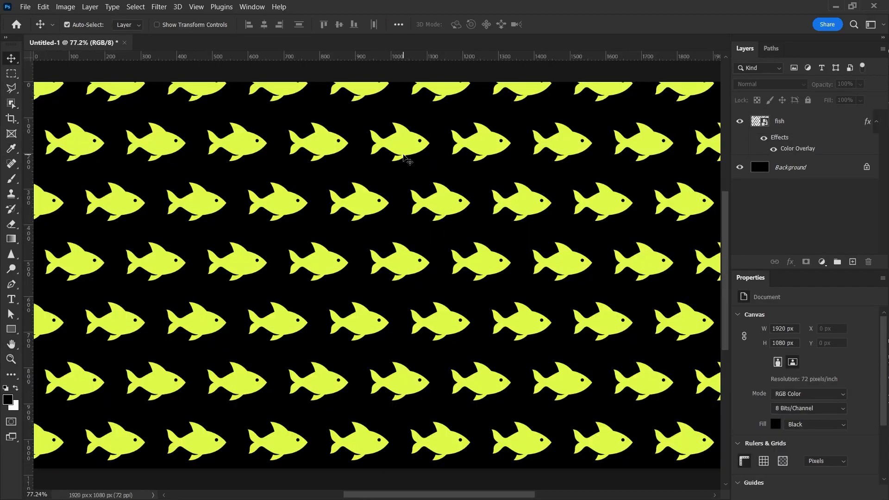
key("alt+Tab")
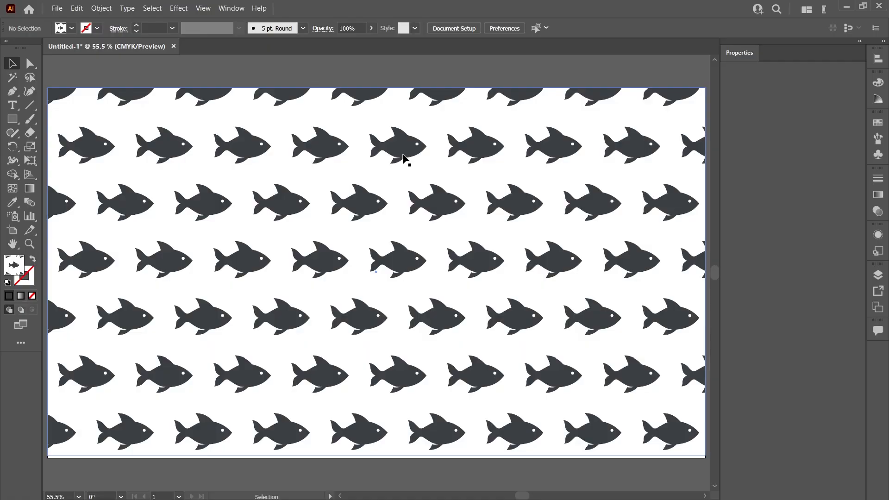